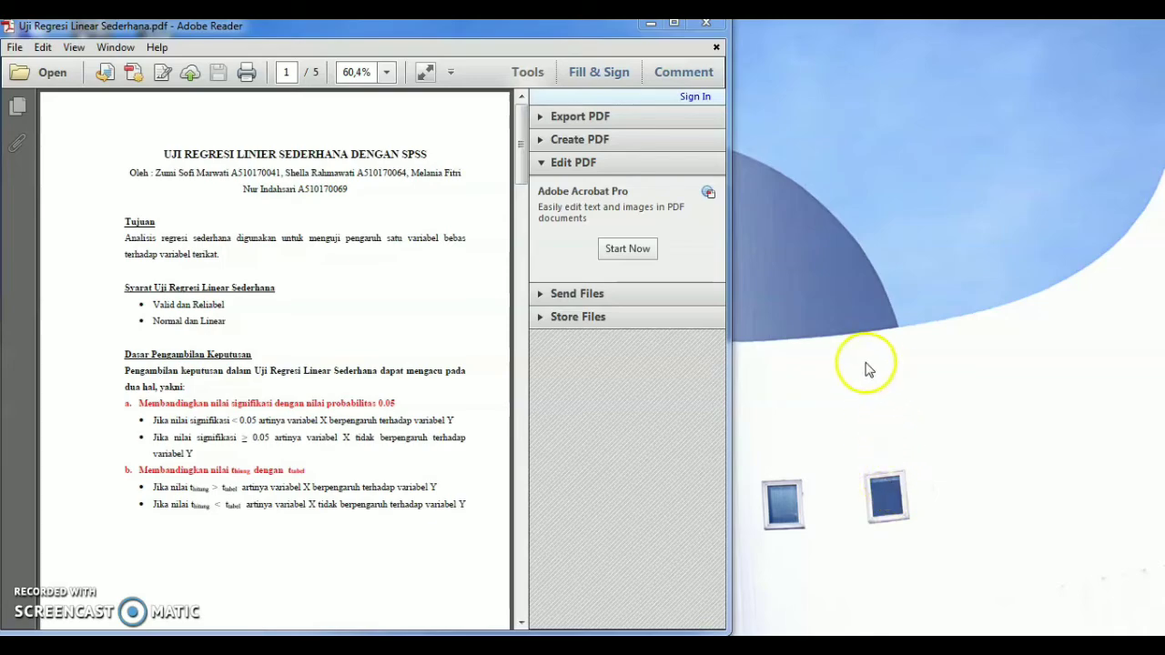
Minimise the PDF guide and review the X and Y score table in the Word data document.
left_click(649, 25)
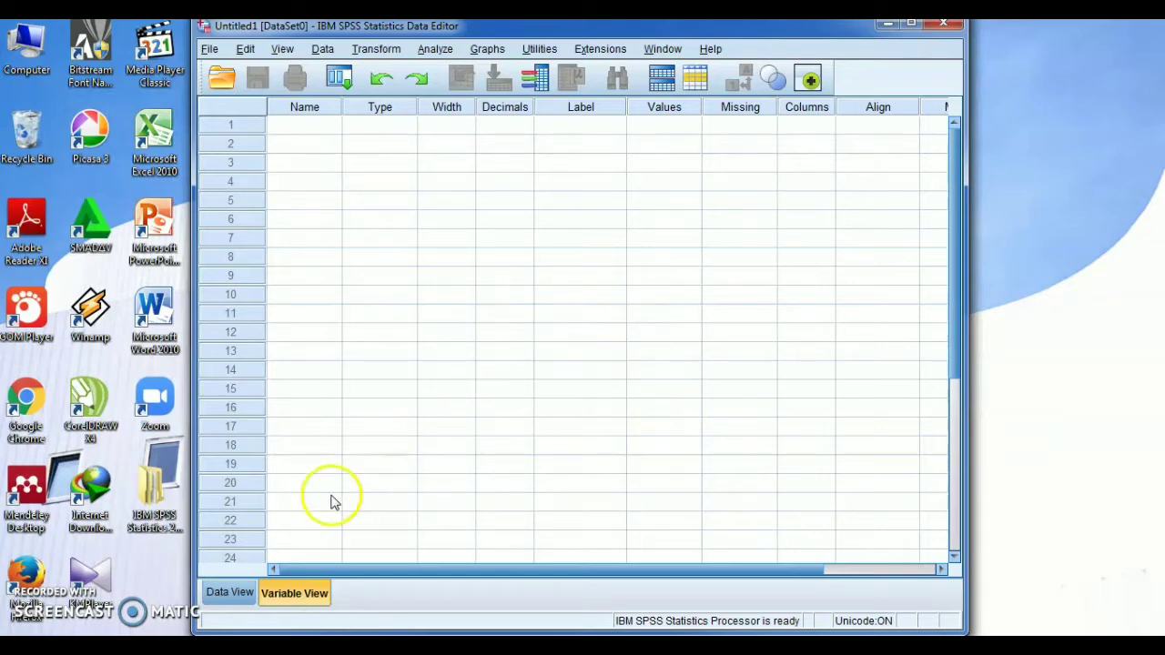
key("alt+Tab")
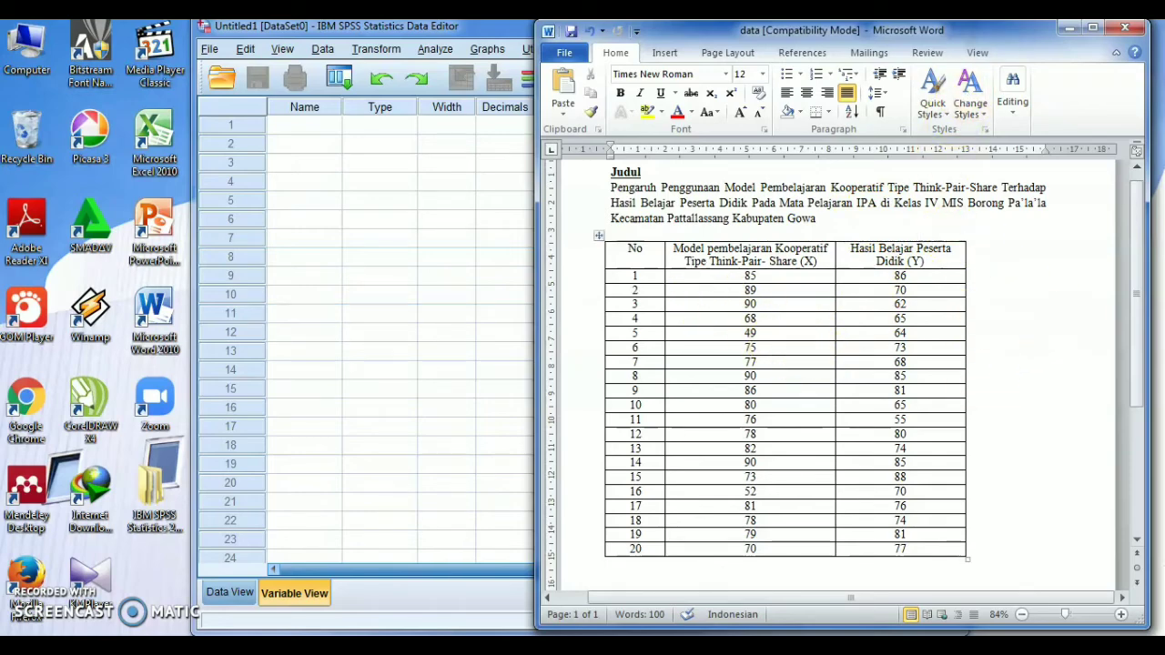
left_click(1068, 29)
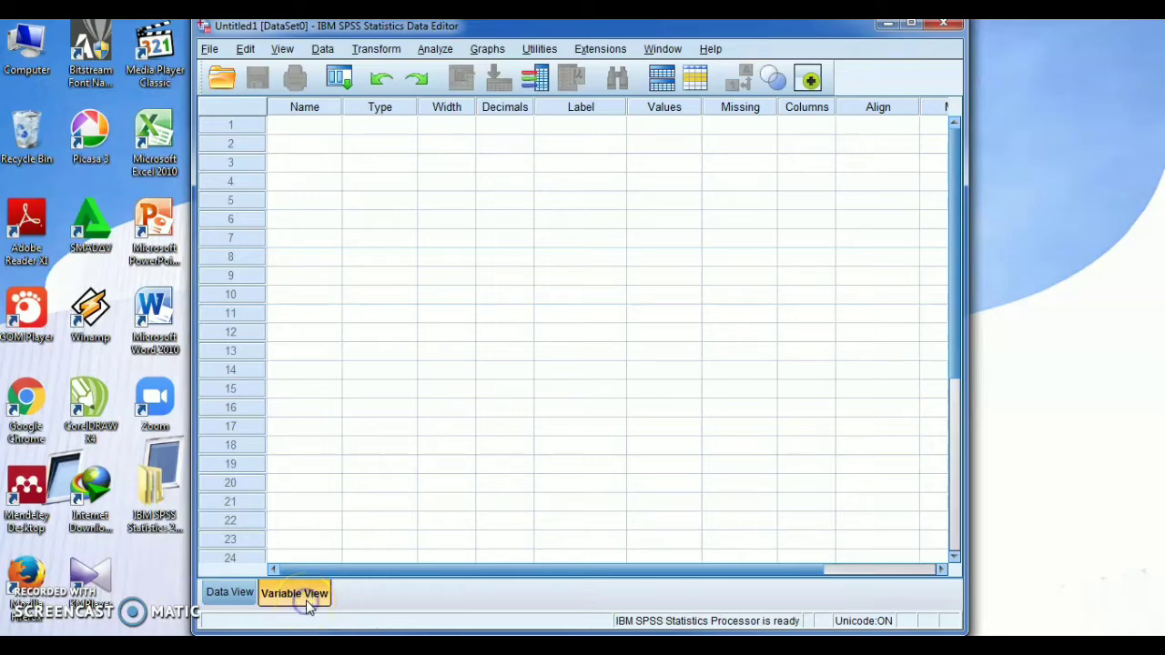
Define two variables named X and Y in the first two rows of the variable list.
left_click(293, 126)
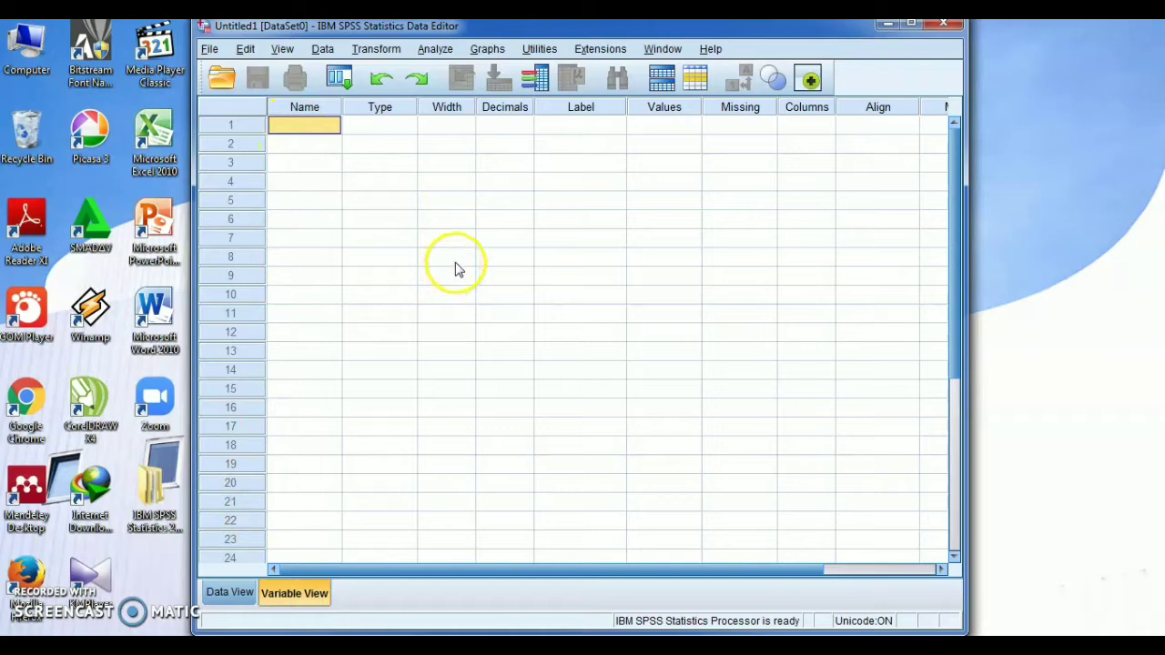
type("X")
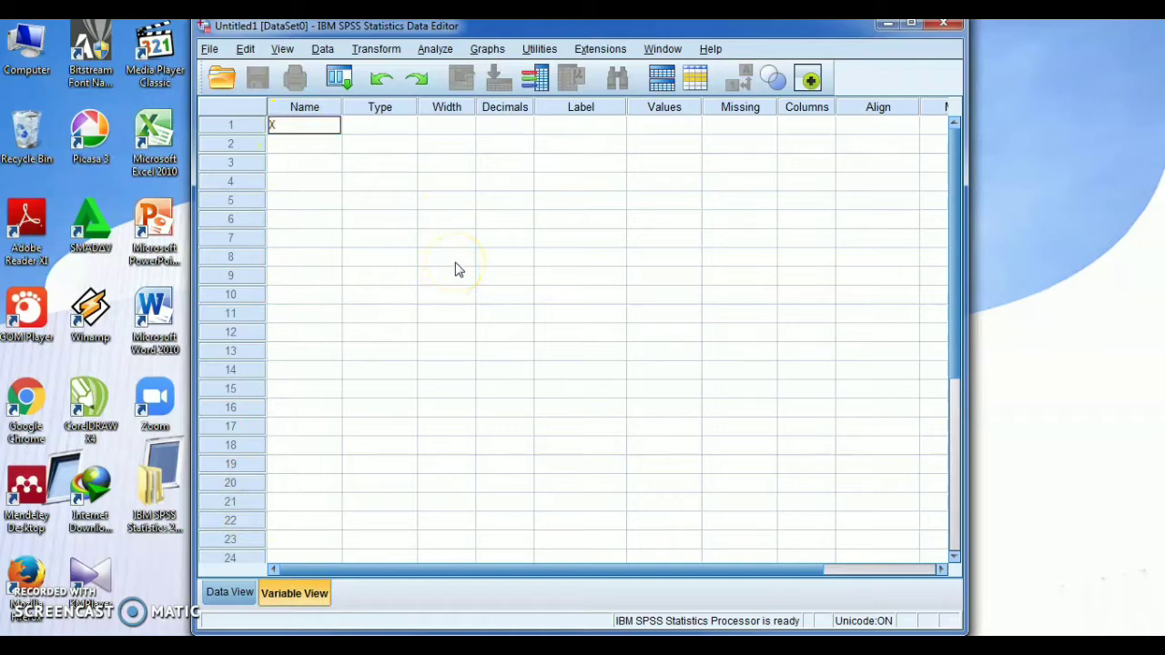
left_click(303, 144)
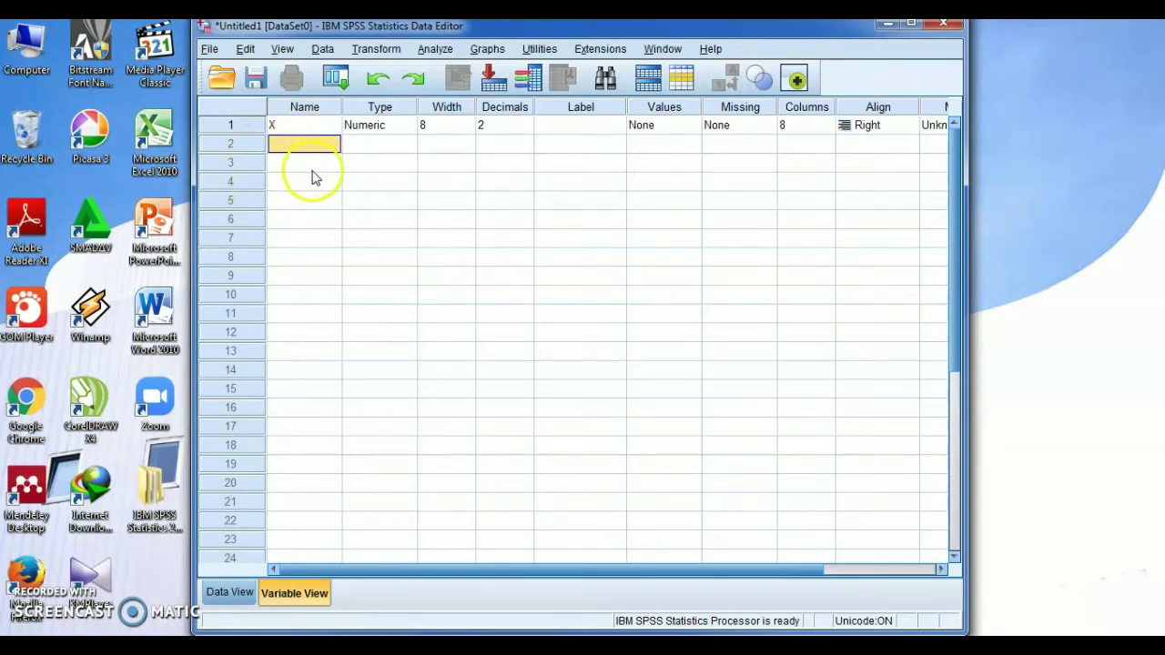
type("Y")
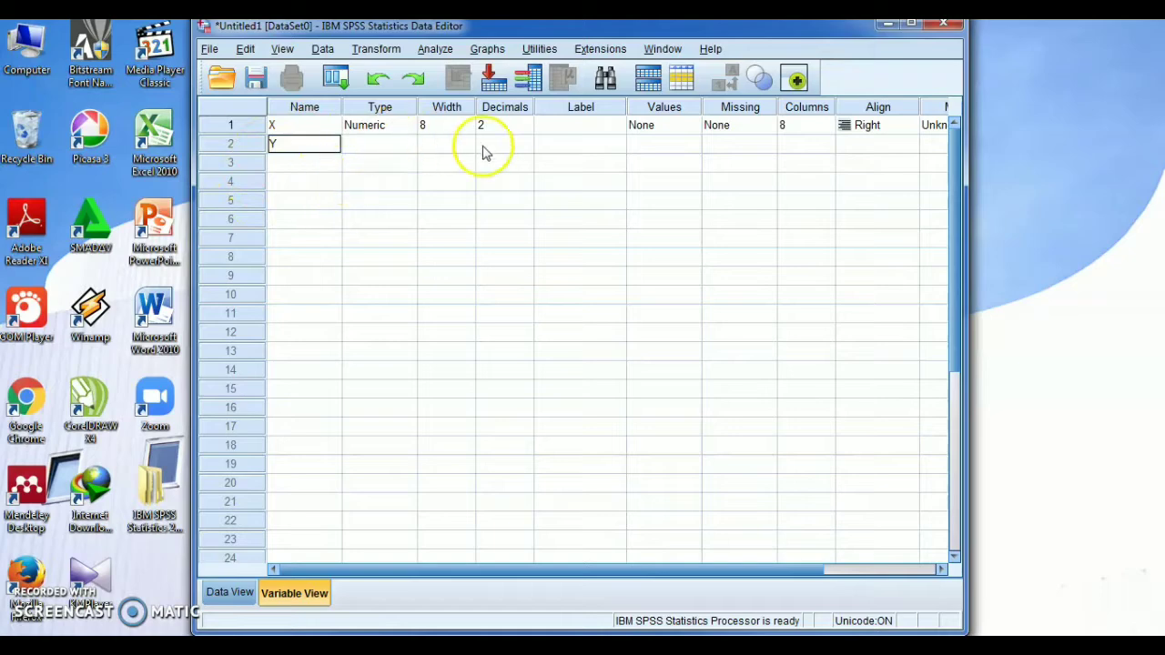
Label variable X as "Model Pembelajaran Tipe Think-Pair-Share".
left_click(550, 130)
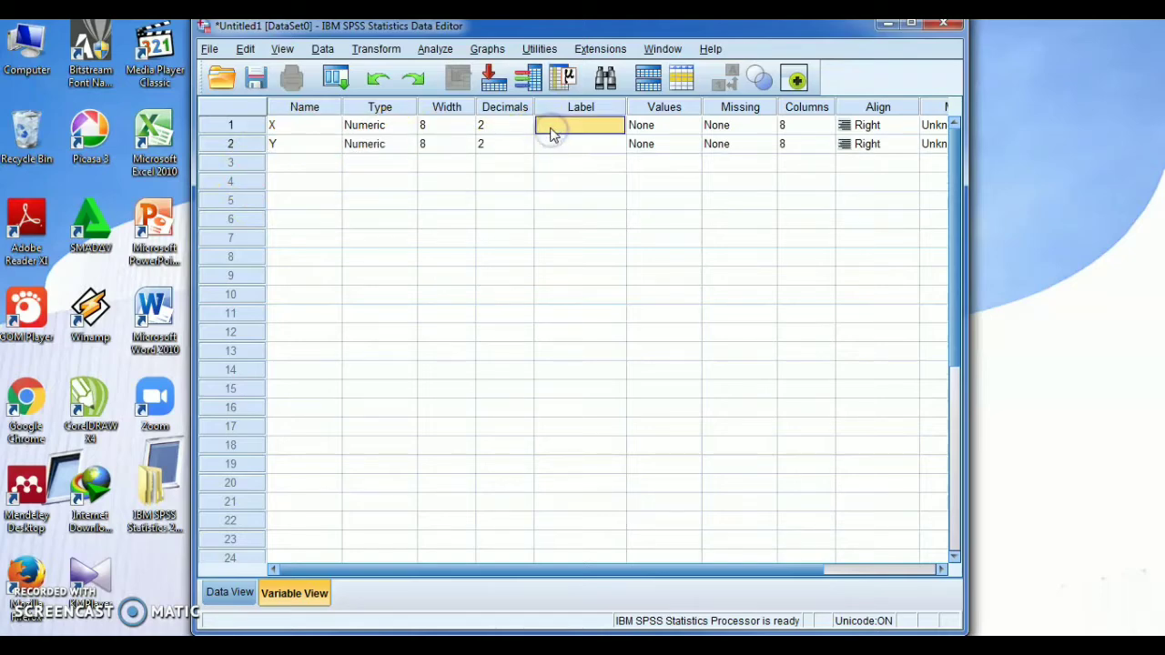
type("MM")
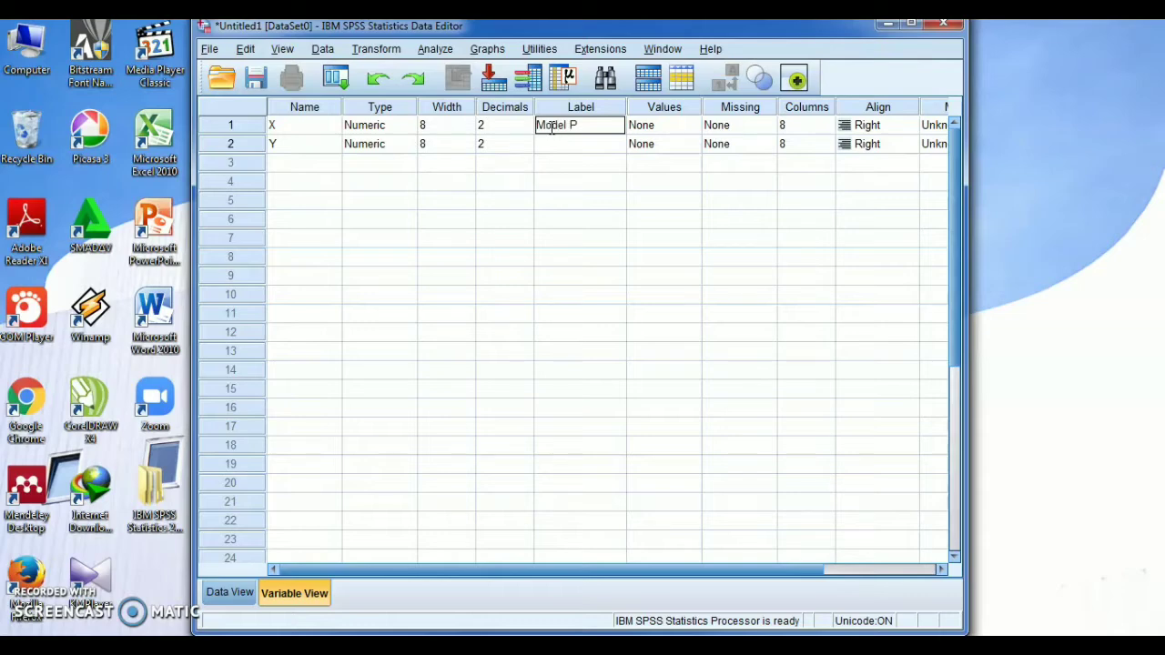
type("del Pembelajaran K")
type("o")
type("operatif Tipe Thi")
type("nk-Pa")
type("ir")
key("BackSpace")
type("-s")
key("BackSpace")
type("Shae")
key("BackSpace")
type("re")
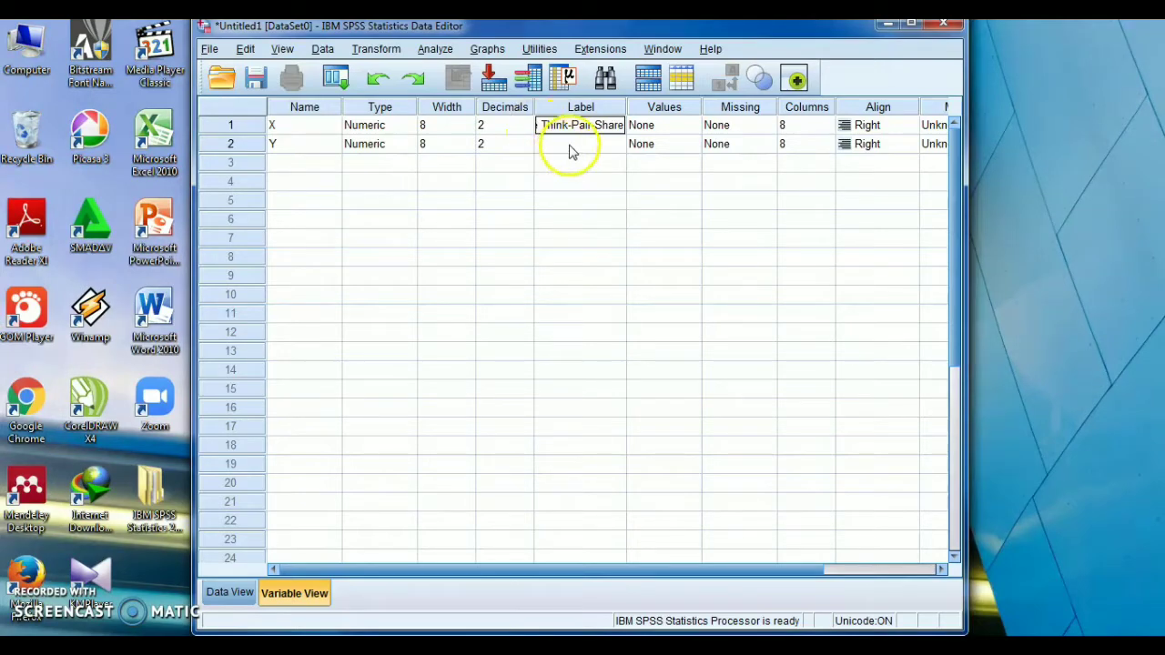
Label variable Y as "Hasil Belajar Peserta Didik".
left_click(570, 146)
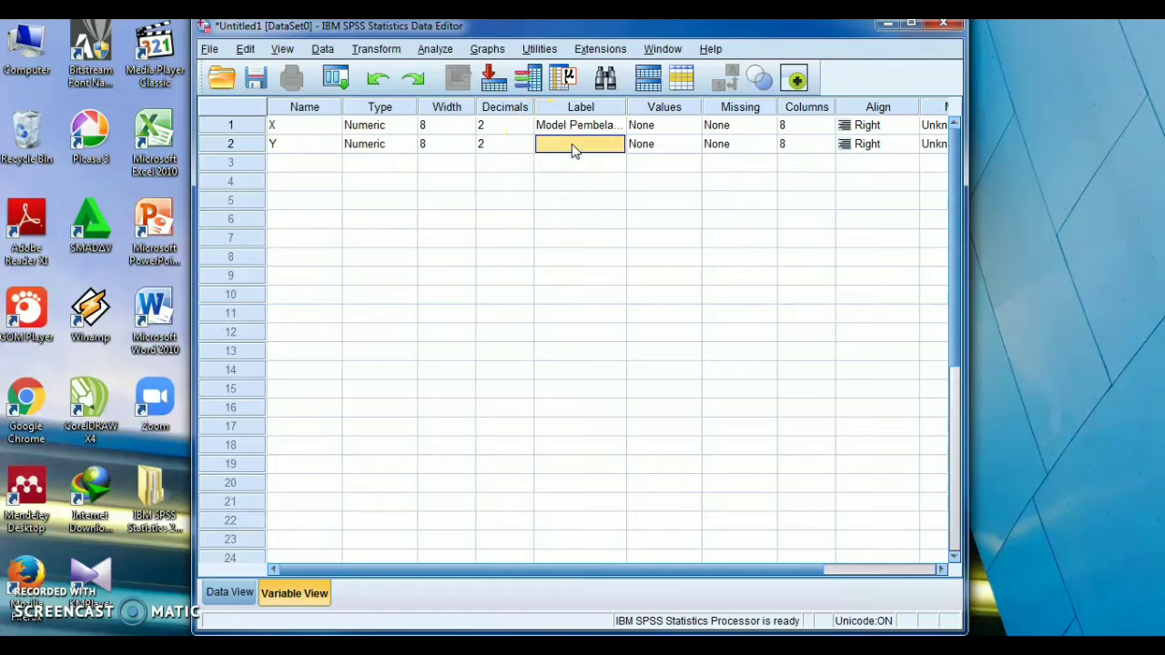
type("H")
type("serta d")
type("idik")
Copy the X and Y scores of all 20 rows from the Word table into the SPSS data sheet, starting at row 1 of X.
left_click(230, 592)
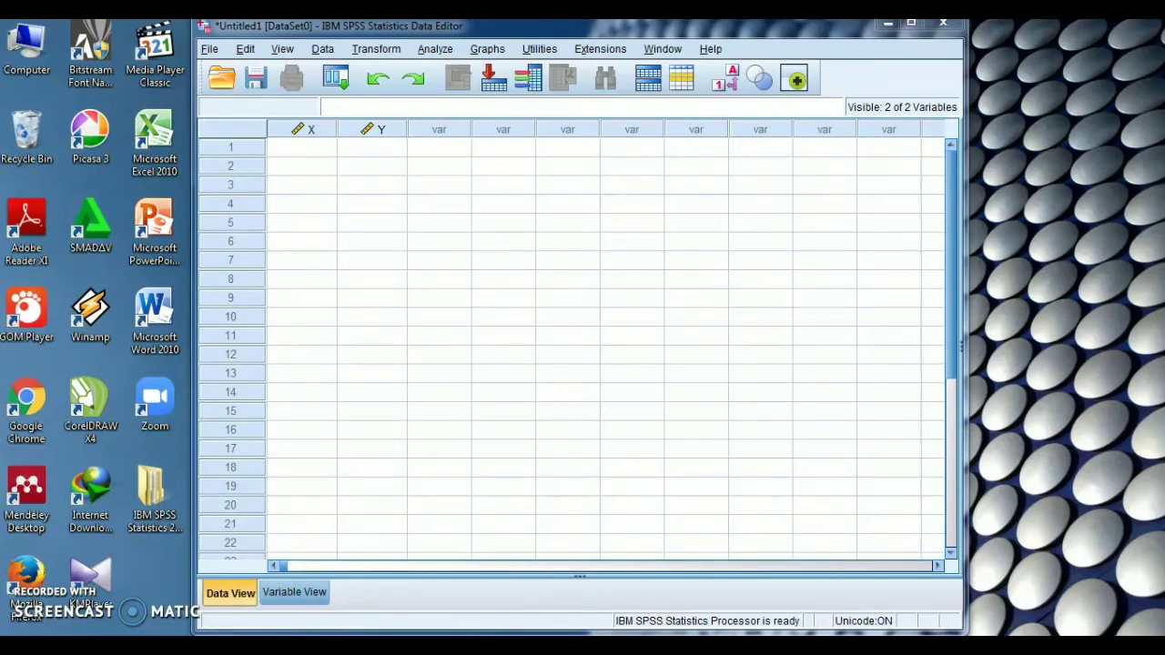
left_click(179, 646)
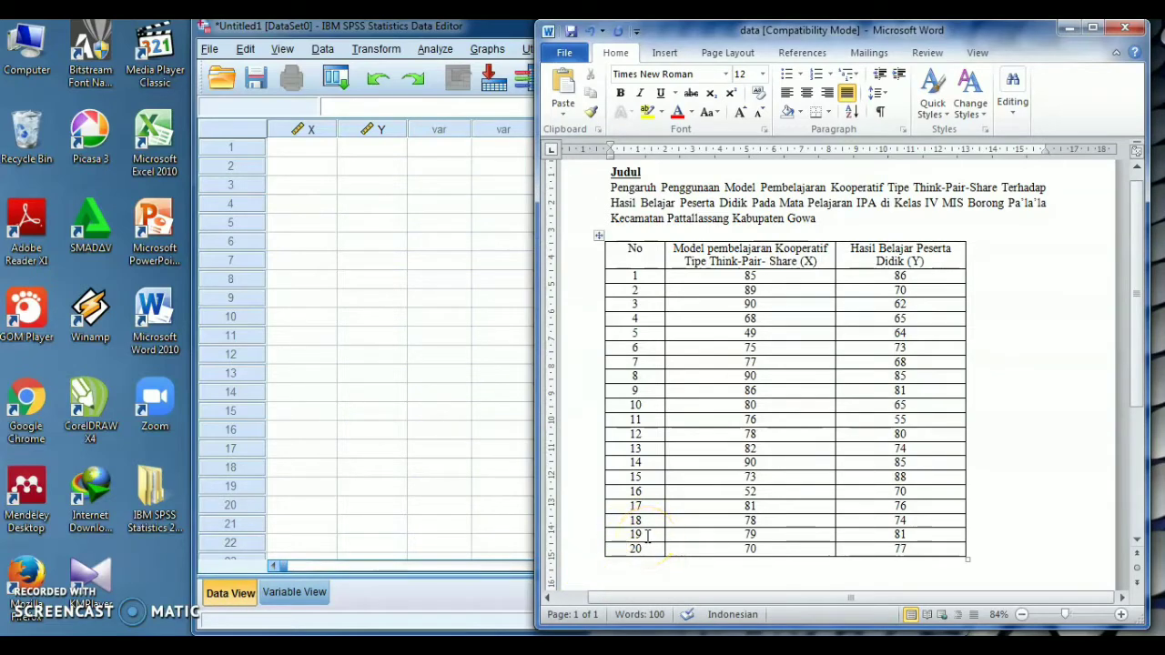
left_click_drag(707, 275, 889, 556)
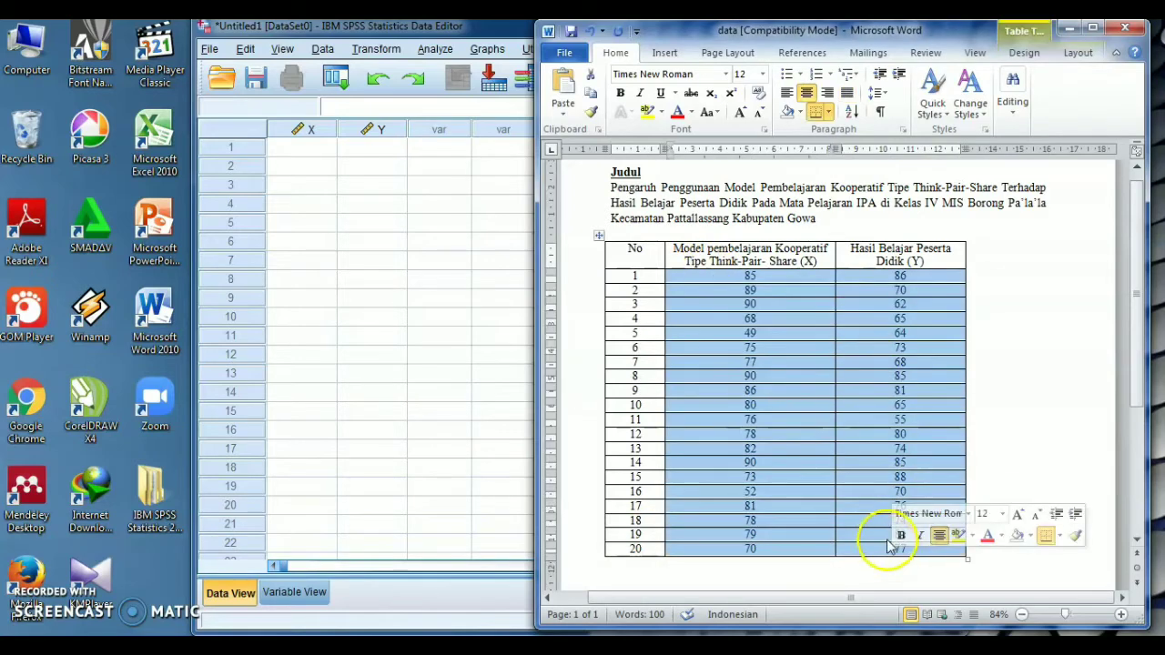
right_click(822, 541)
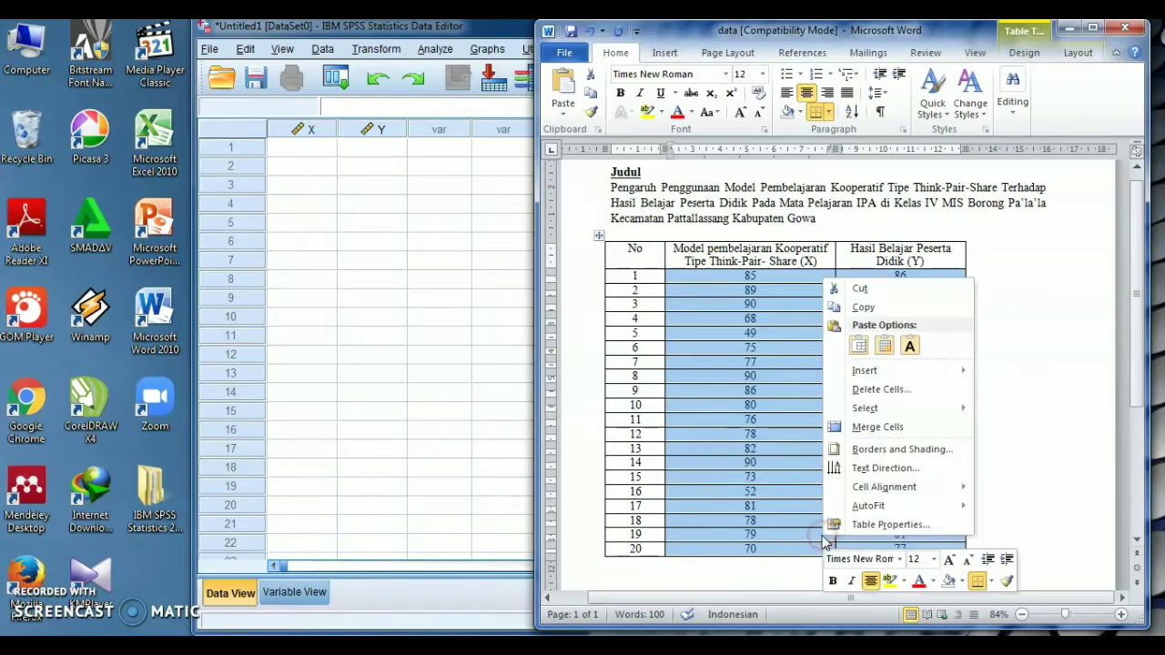
left_click(861, 308)
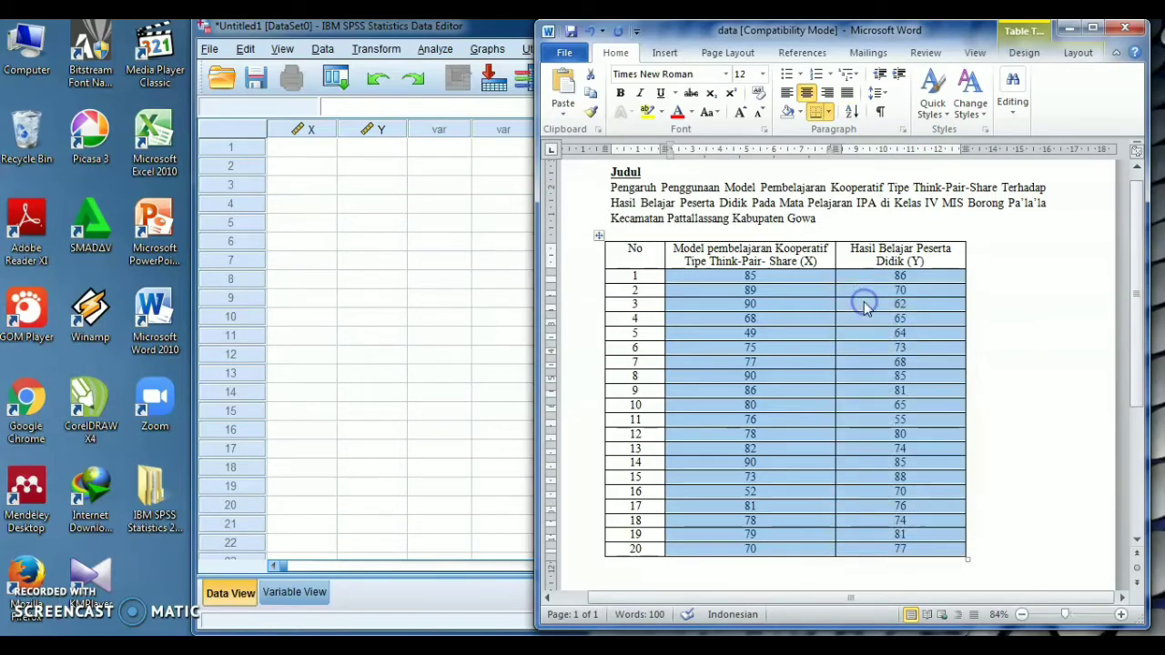
left_click(325, 152)
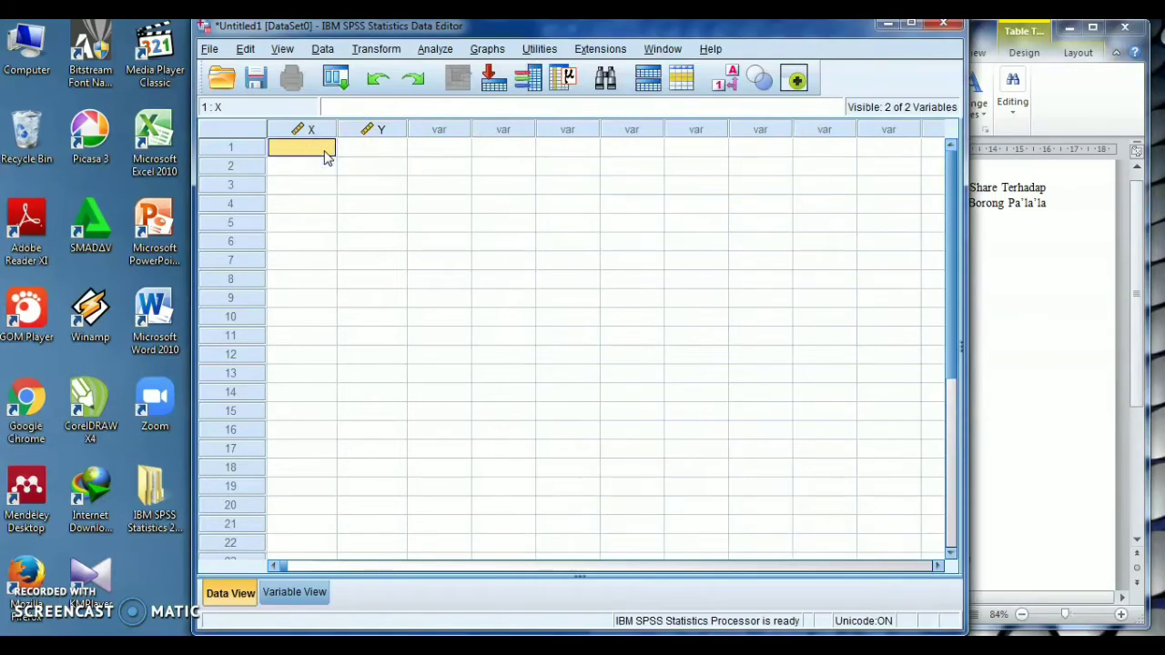
key("ctrl+v")
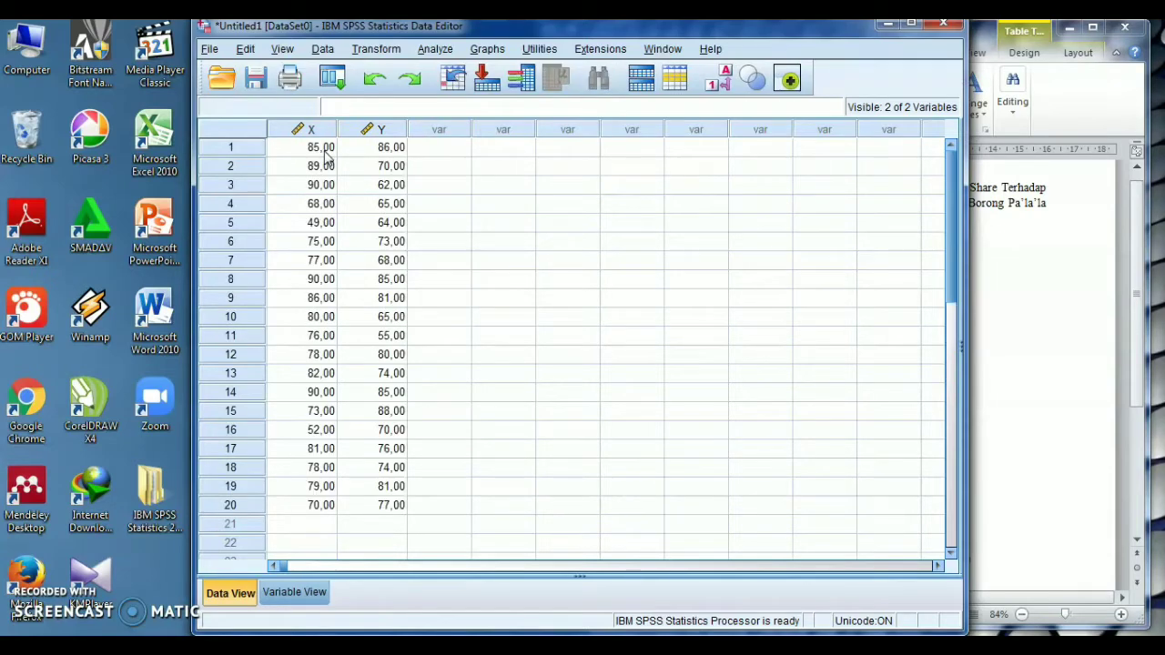
Run a linear regression with Hasil Belajar Peserta Didik as dependent and Model Pembelajaran Tipe Think-Pair-Share as independent variable, using the Enter method.
left_click(509, 273)
left_click(440, 51)
left_click(560, 249)
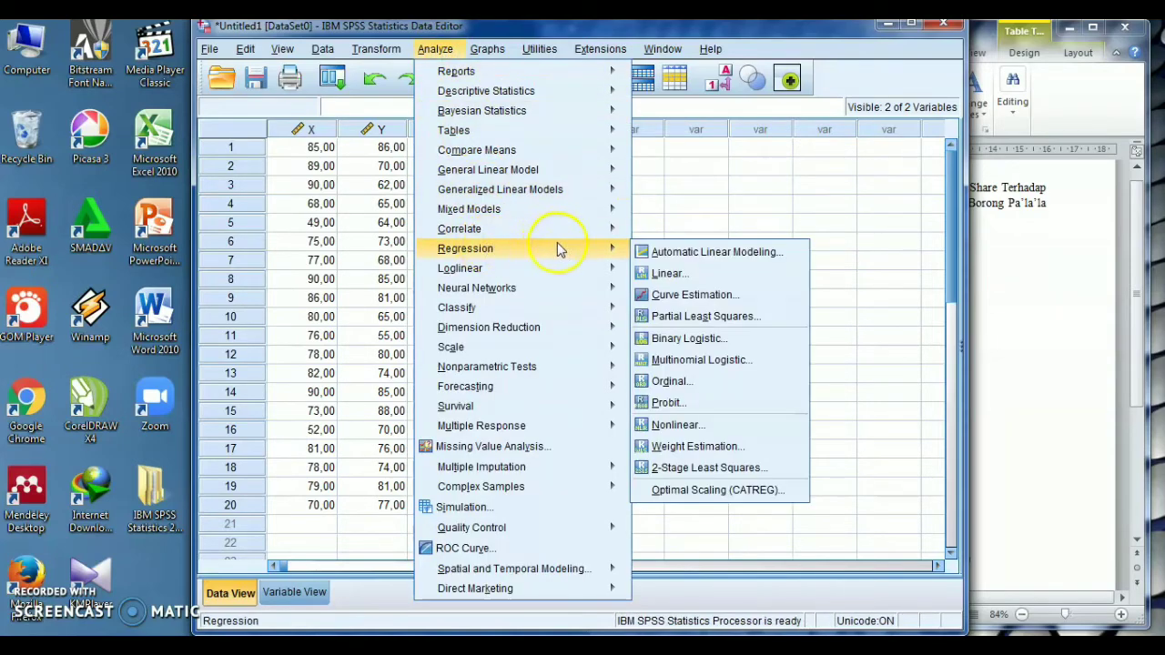
left_click(650, 274)
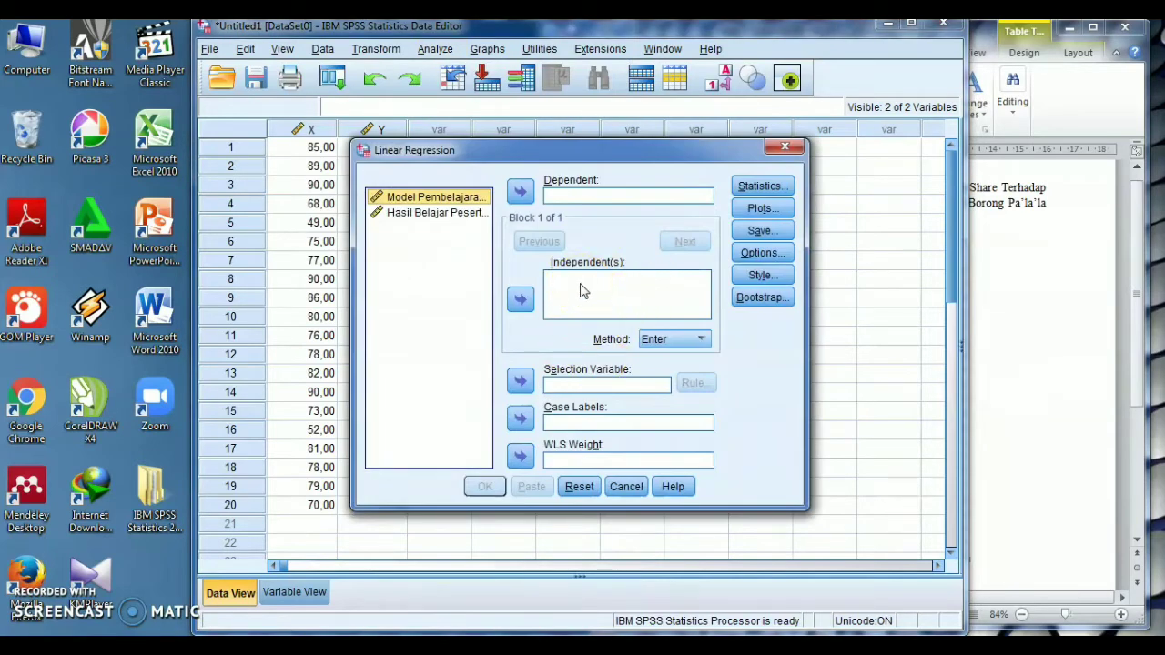
left_click(520, 301)
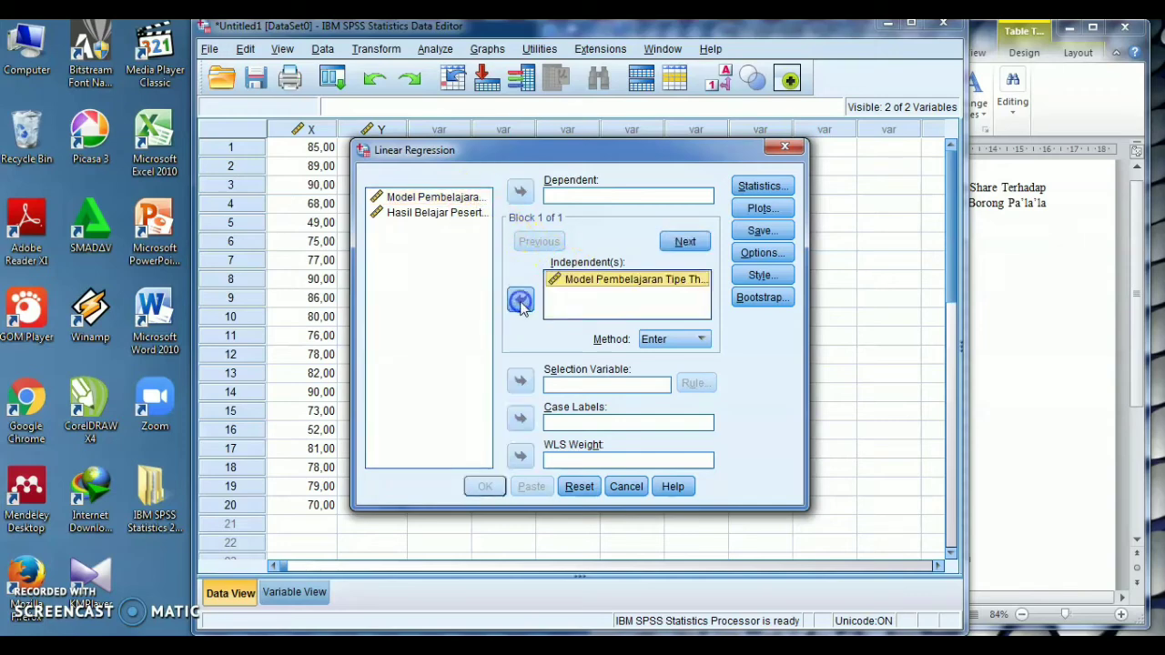
left_click(477, 215)
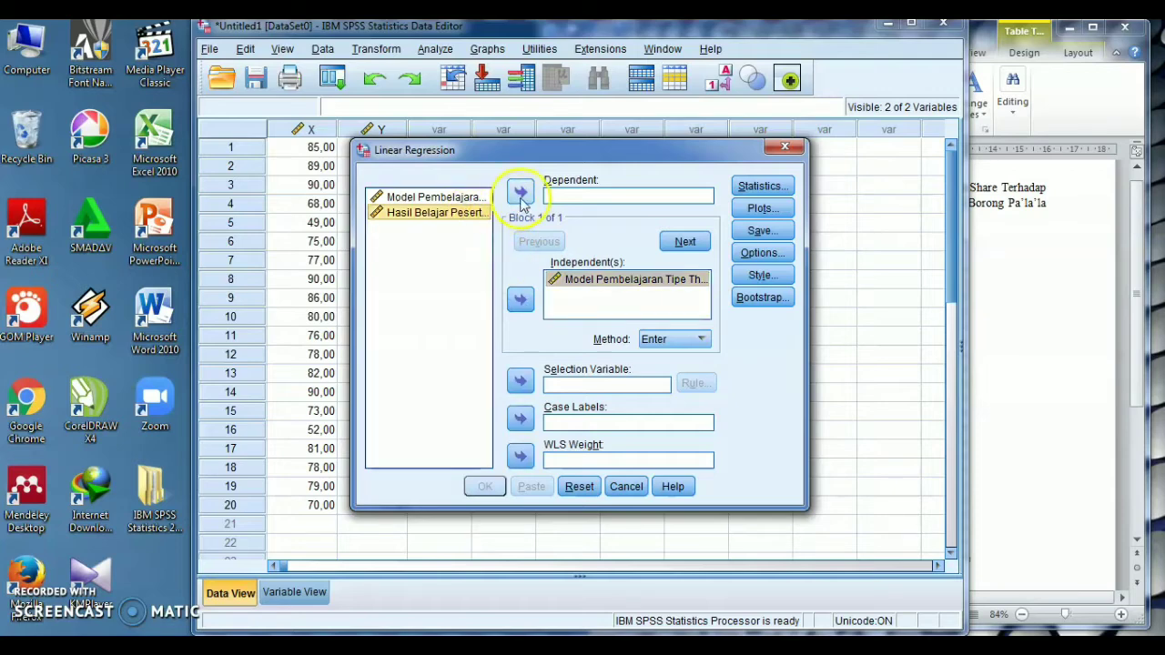
left_click(520, 193)
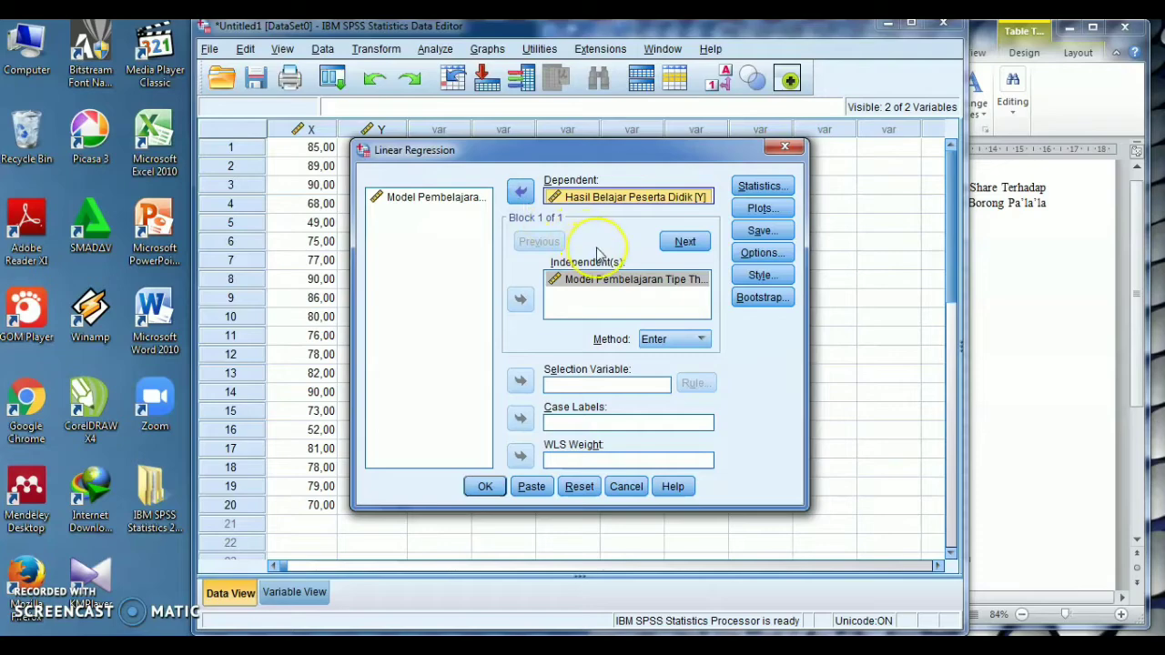
left_click(485, 486)
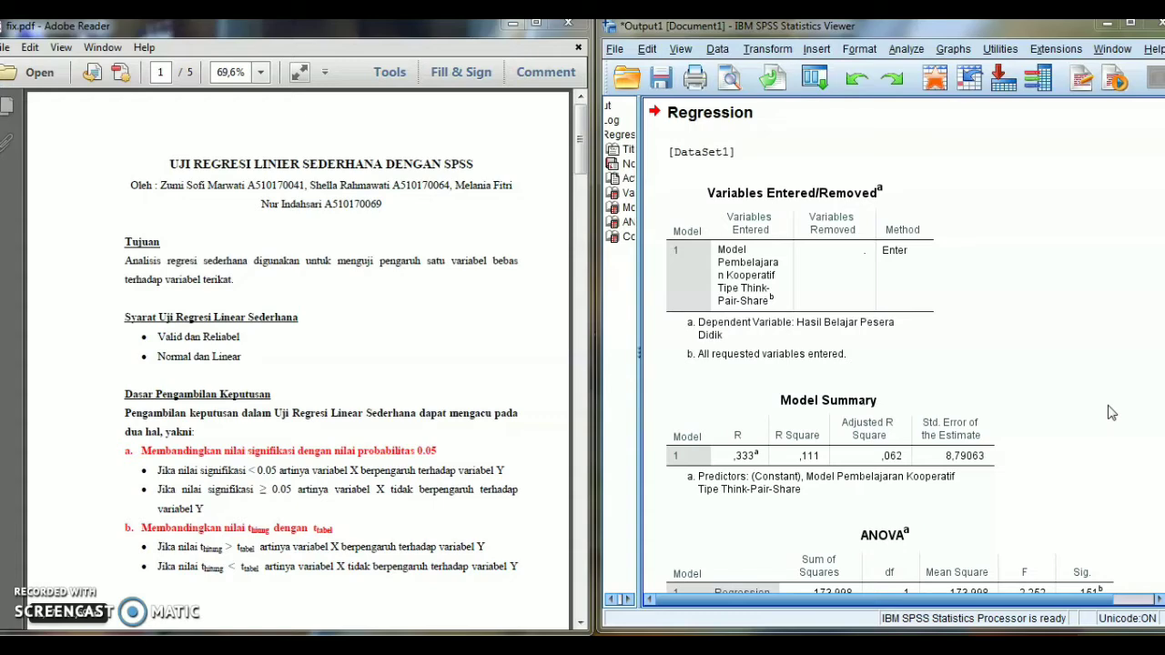
Compare the Variables Entered/Removed and Model Summary output tables with their explanations in the PDF guide.
left_click(1107, 408)
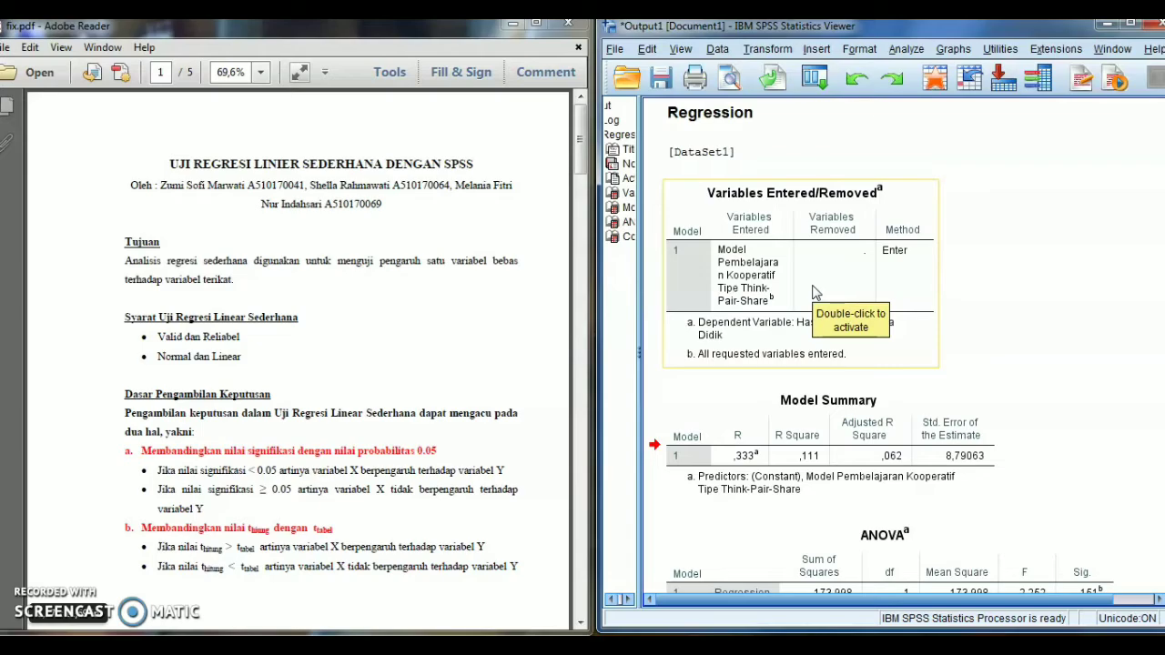
left_click_drag(580, 141, 583, 257)
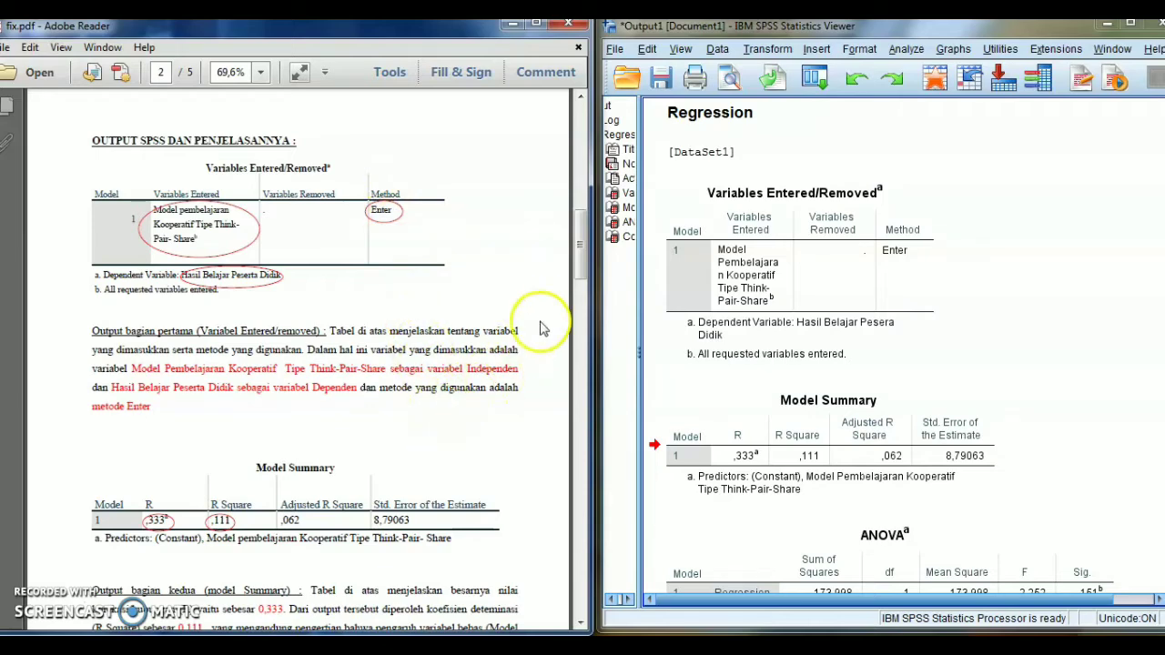
left_click(741, 452)
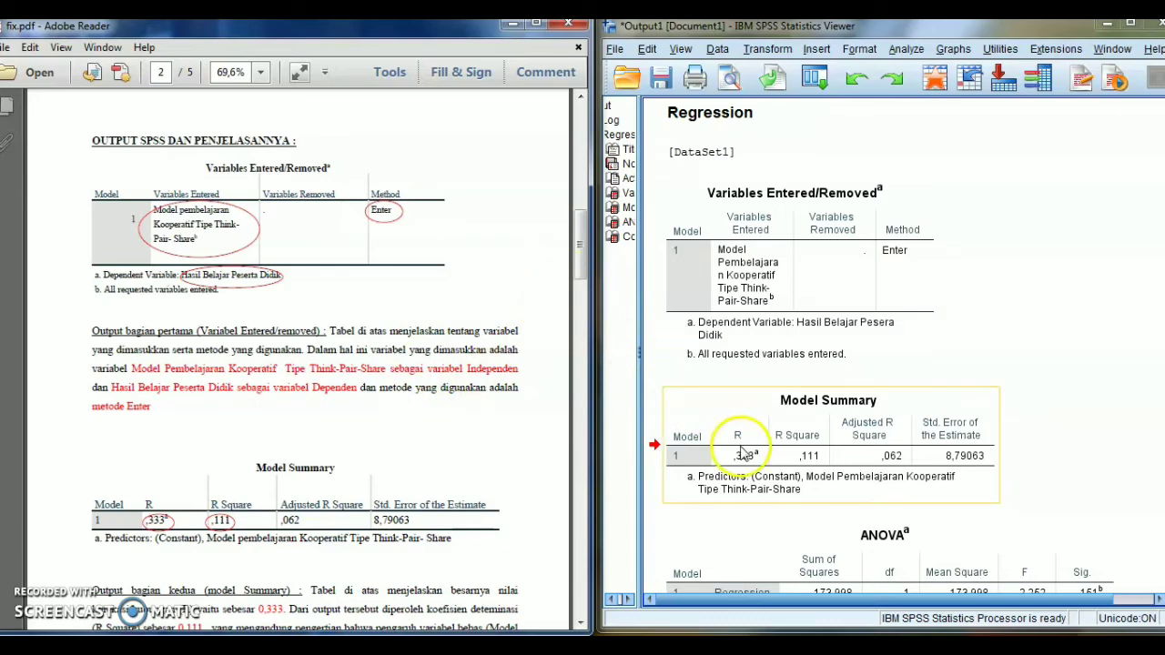
left_click_drag(582, 260, 580, 289)
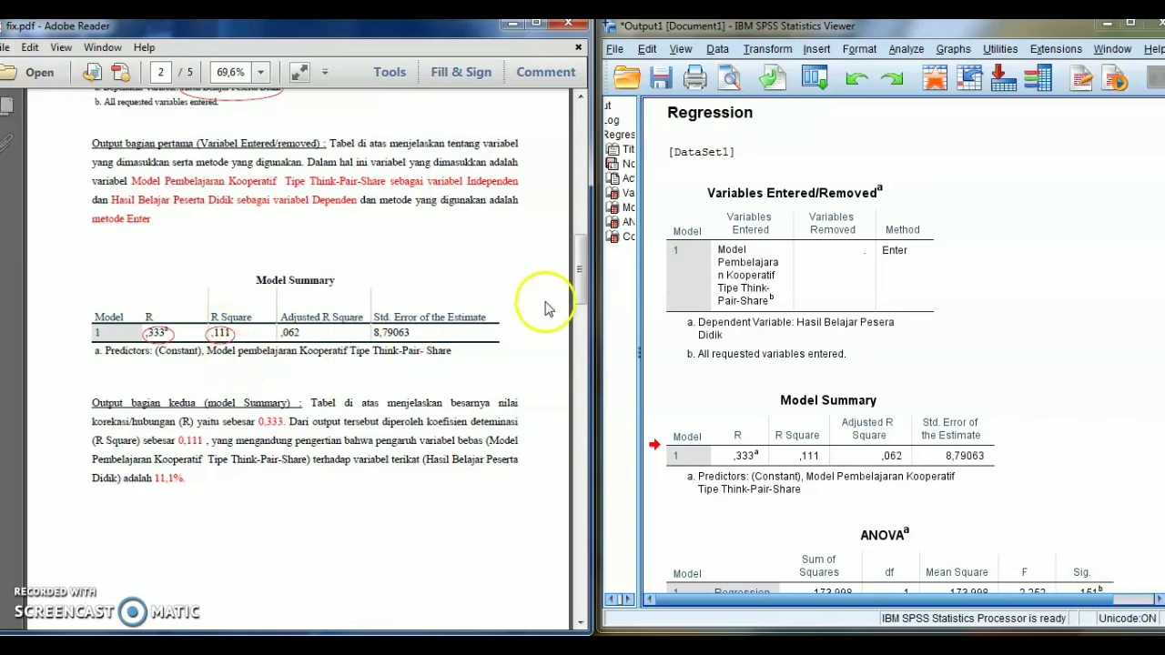
left_click(681, 442)
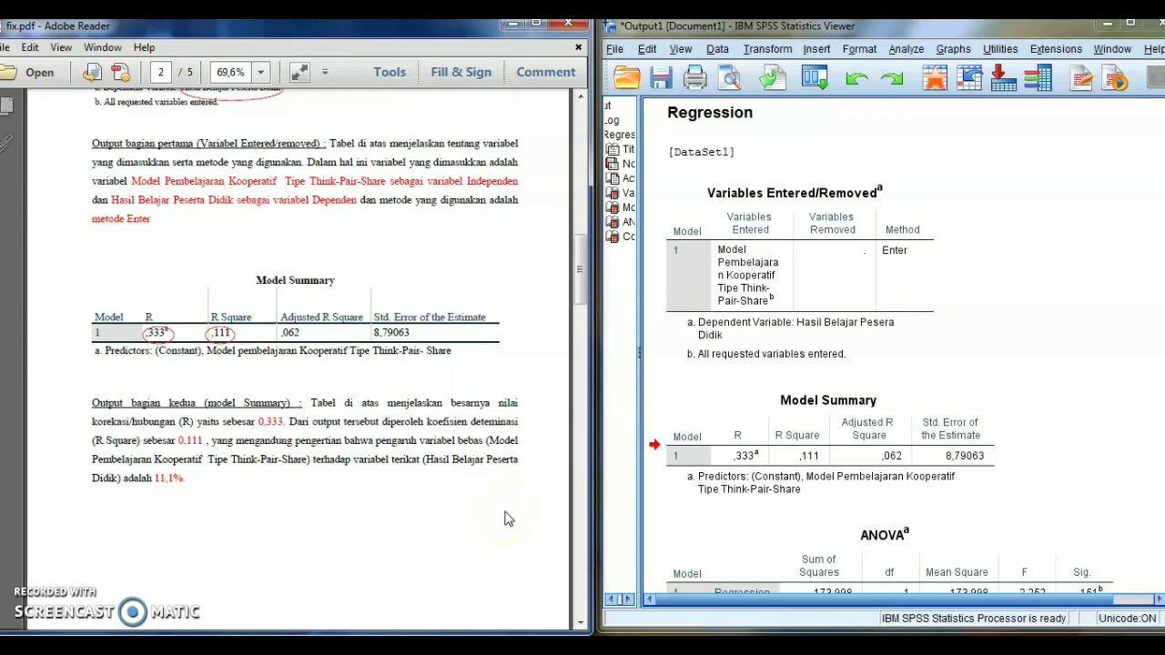
Examine the ANOVA and Coefficients output tables alongside their explanations and the regression equation in the PDF guide.
left_click(738, 552)
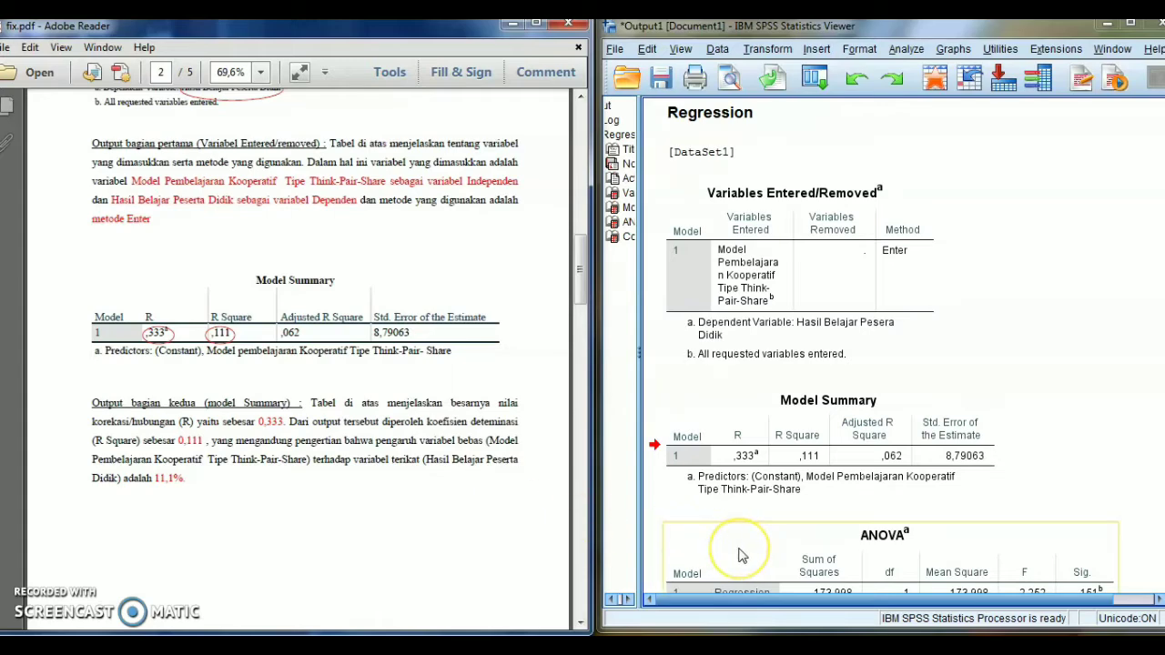
scroll(742, 555, "down", 1)
left_click(742, 555)
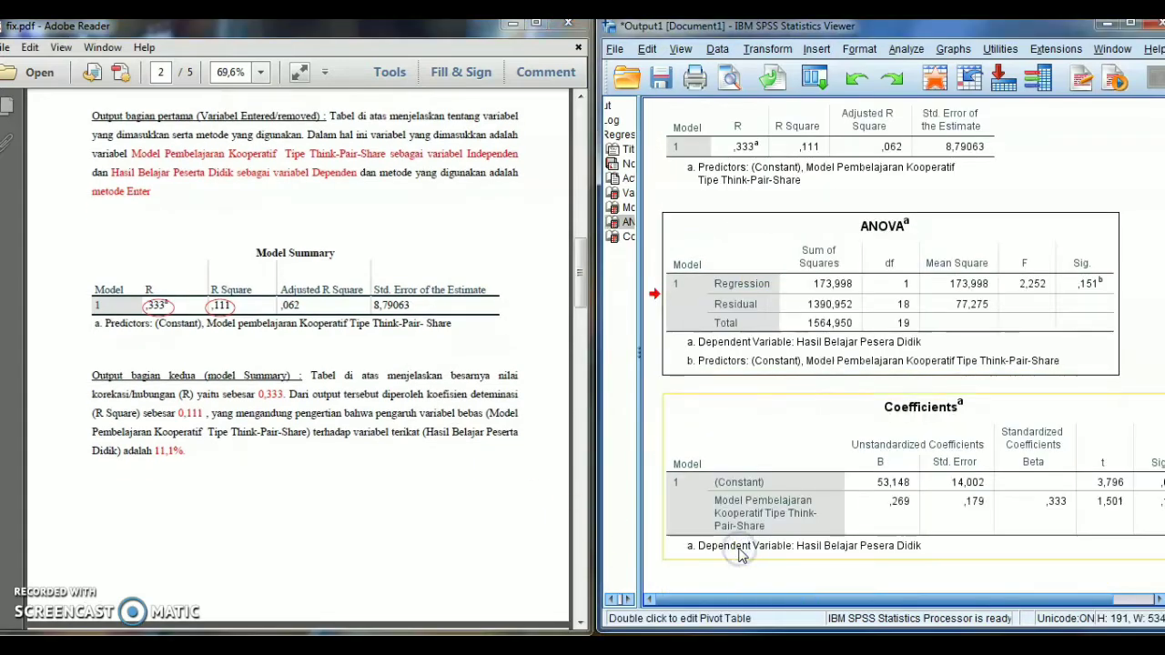
left_click(809, 344)
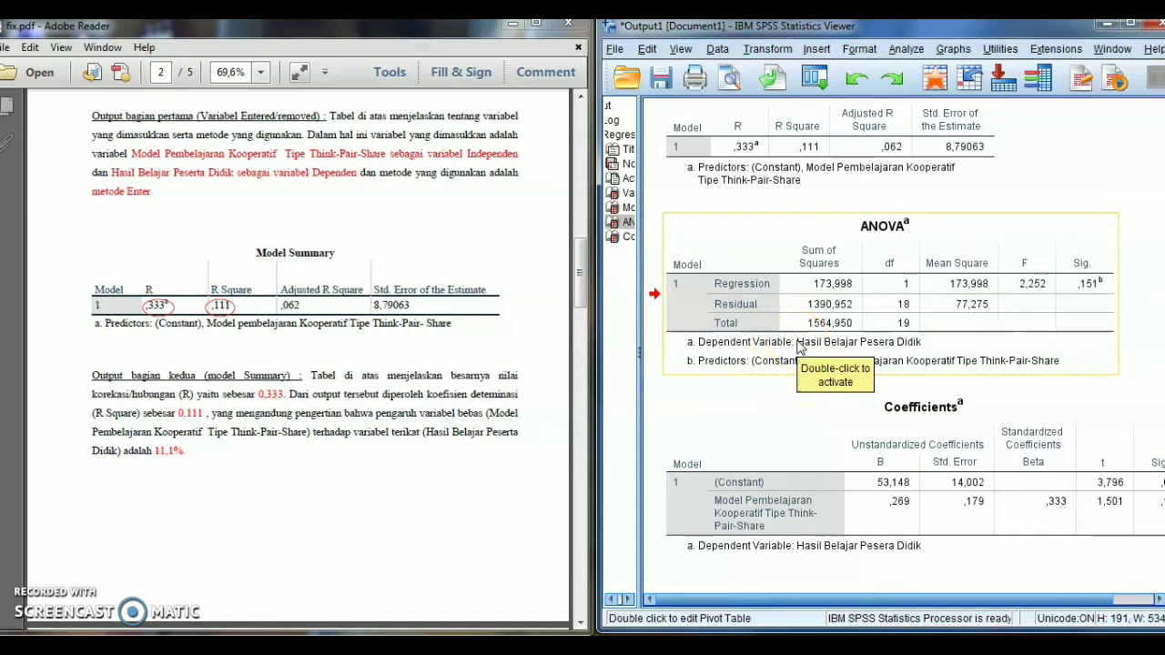
left_click(787, 443)
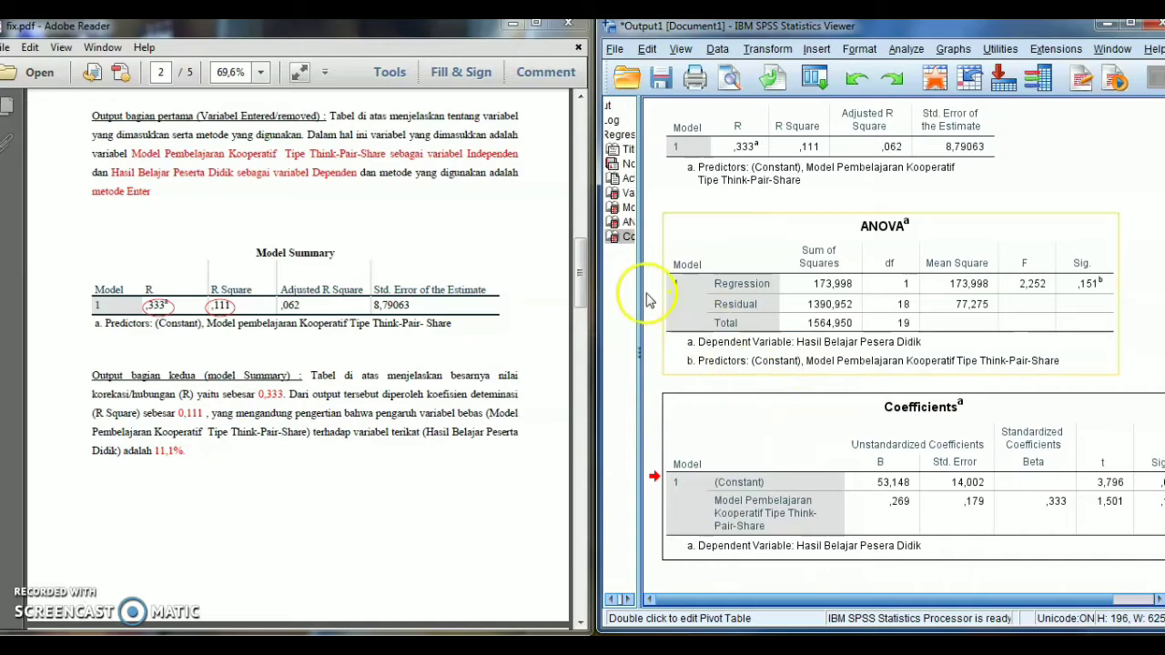
left_click_drag(585, 286, 587, 353)
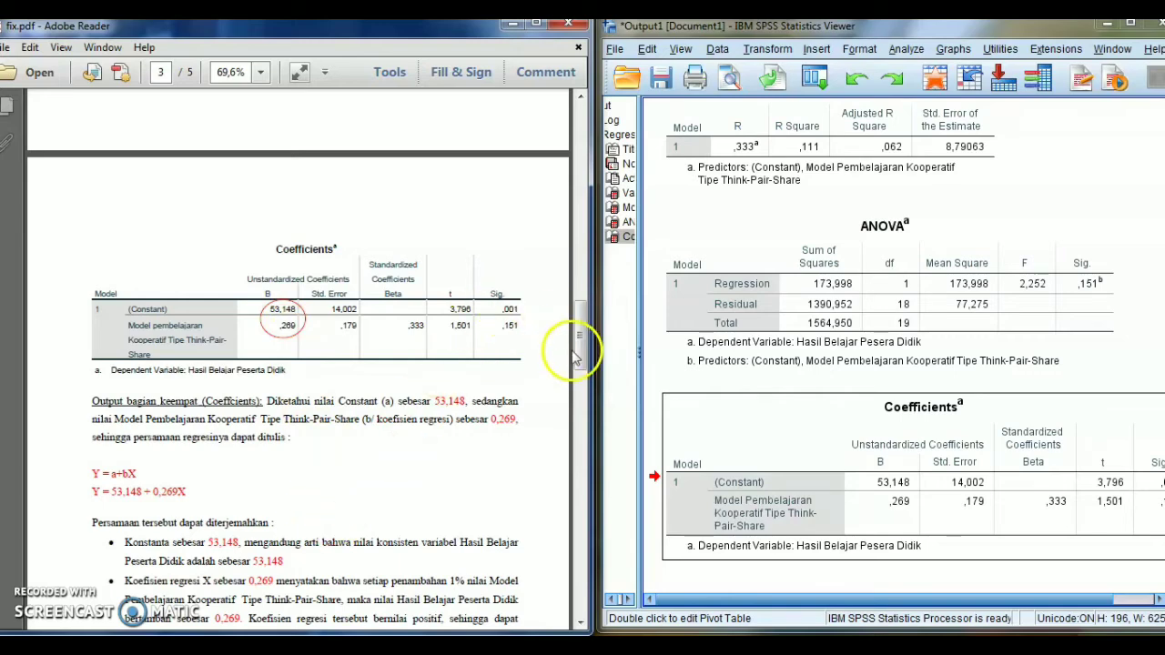
left_click_drag(582, 359, 584, 366)
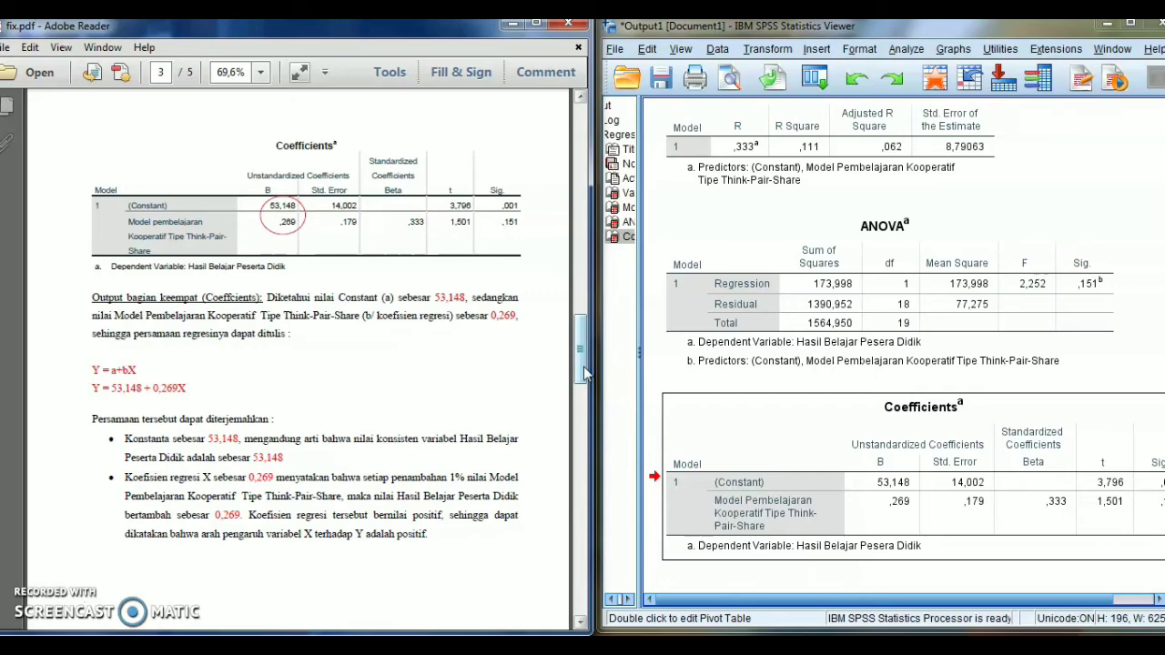
Read the guide's regression equation interpretation and the significance and t-value decision rules, comparing them with the SPSS ANOVA and Coefficients tables.
scroll(584, 373, "down", 4)
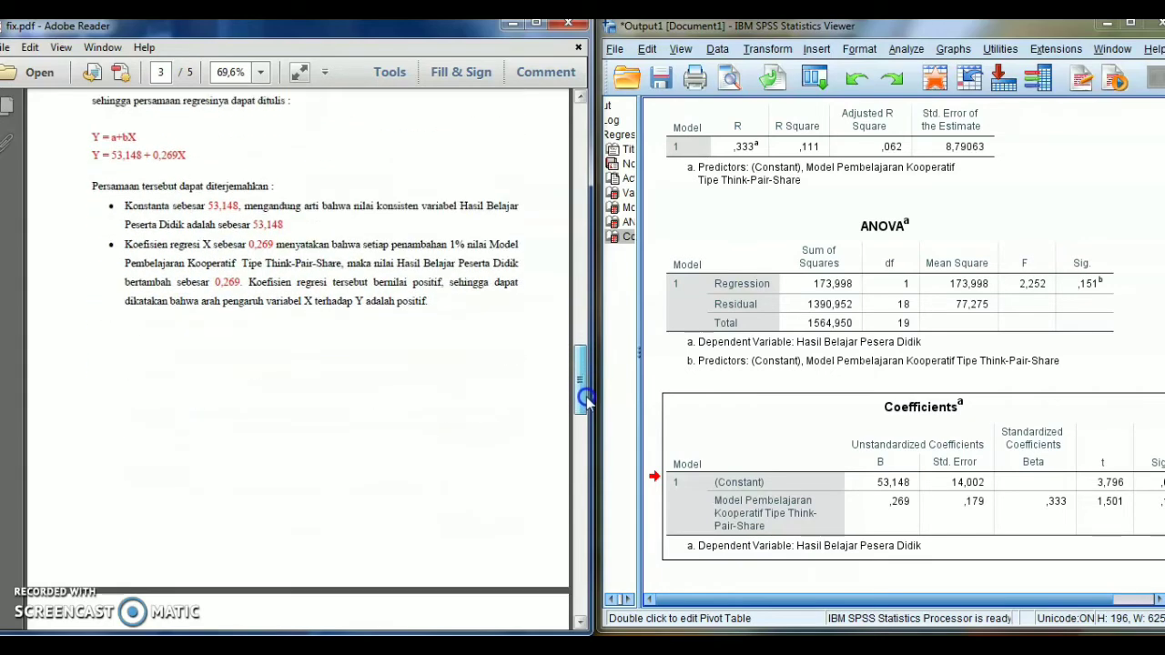
left_click_drag(587, 392, 585, 368)
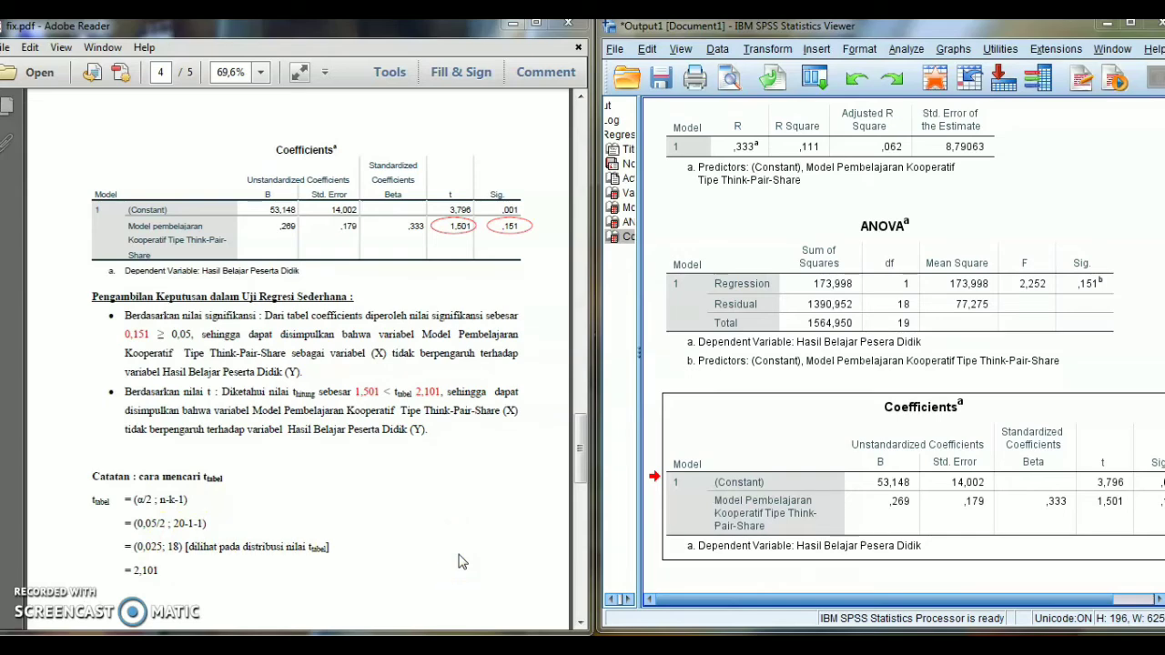
left_click(769, 384)
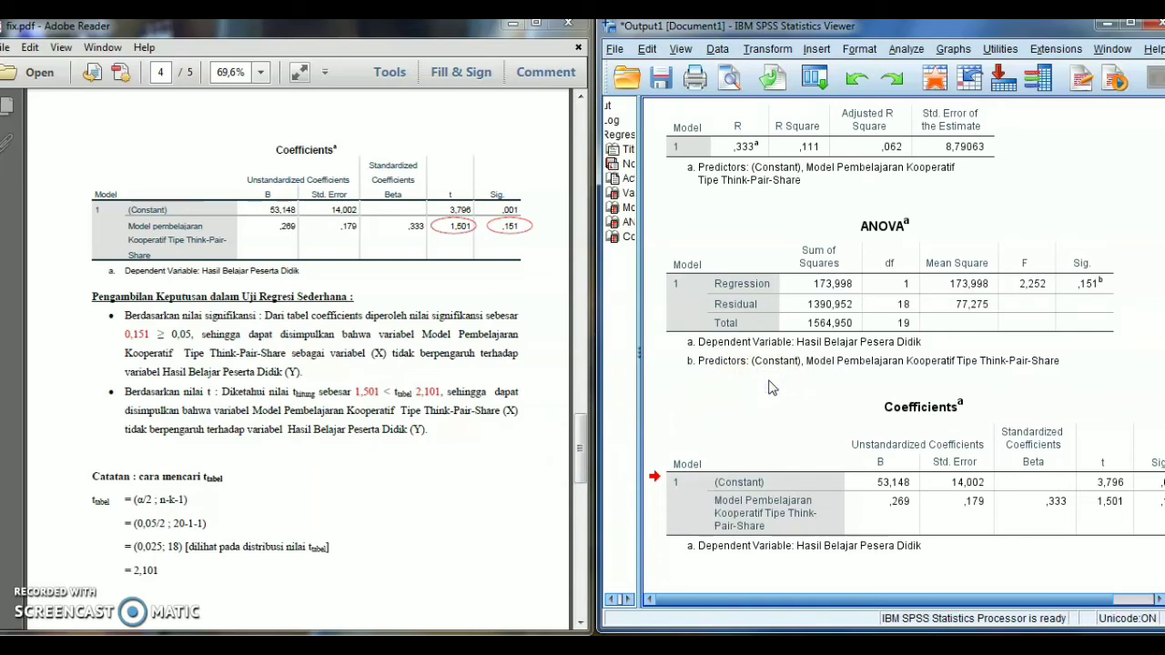
left_click(905, 305)
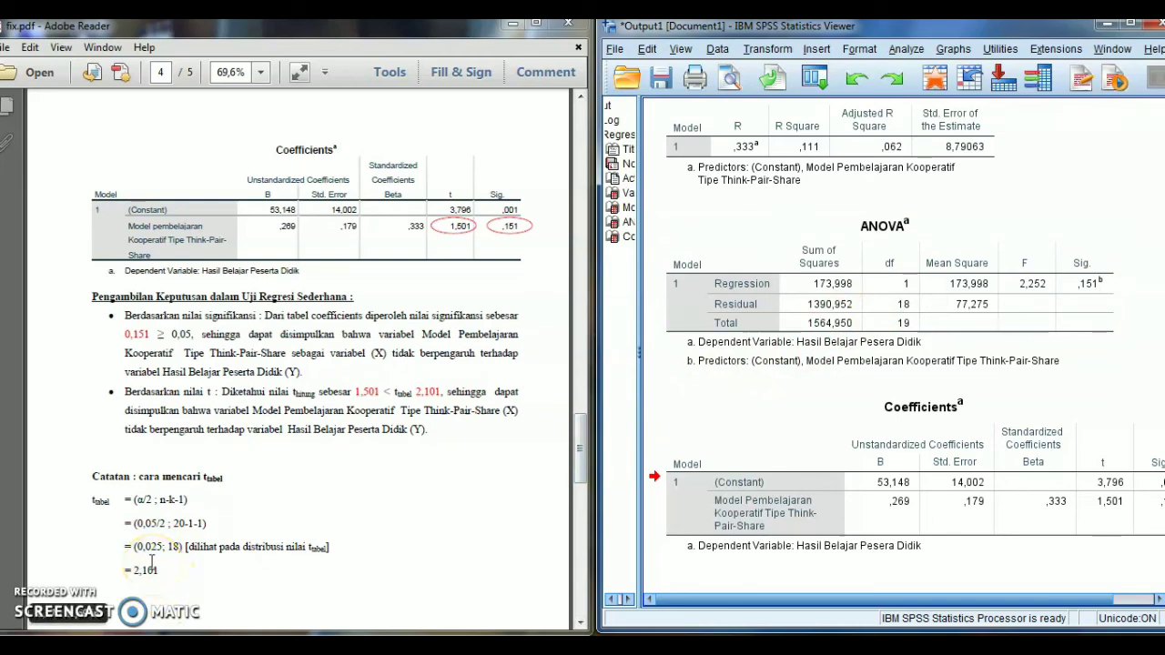
Look up the critical t value for 0,025 and dk 18 in tabel.pdf, and examine the regression test curve on page 5 of fix.pdf.
mouse_move(199, 647)
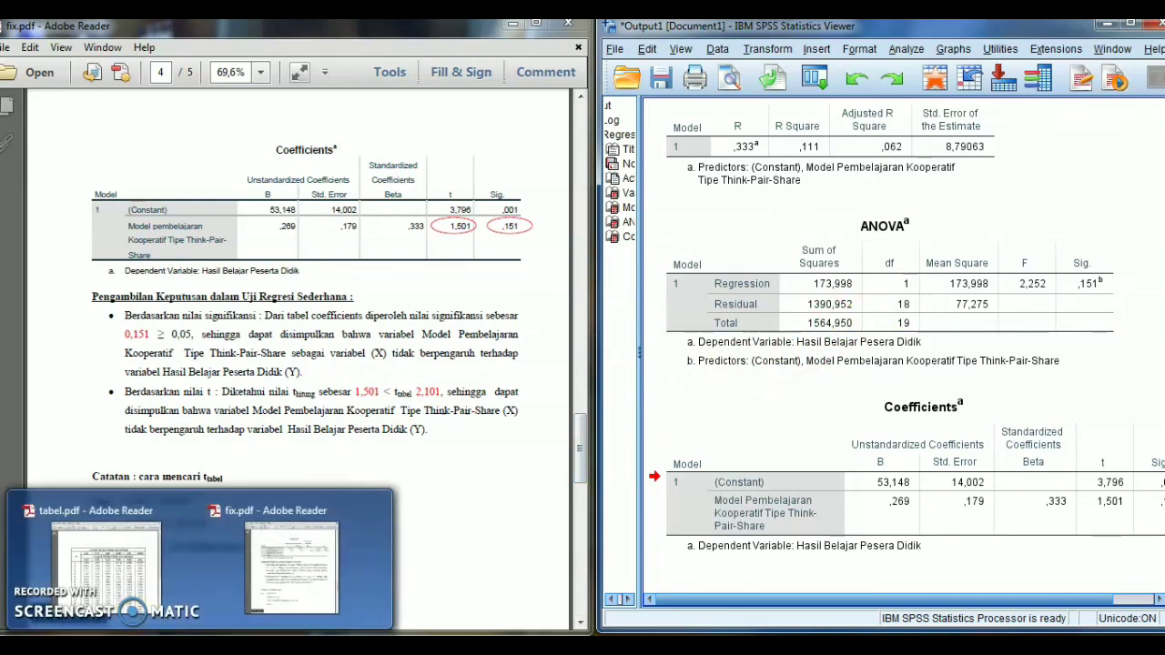
left_click(132, 592)
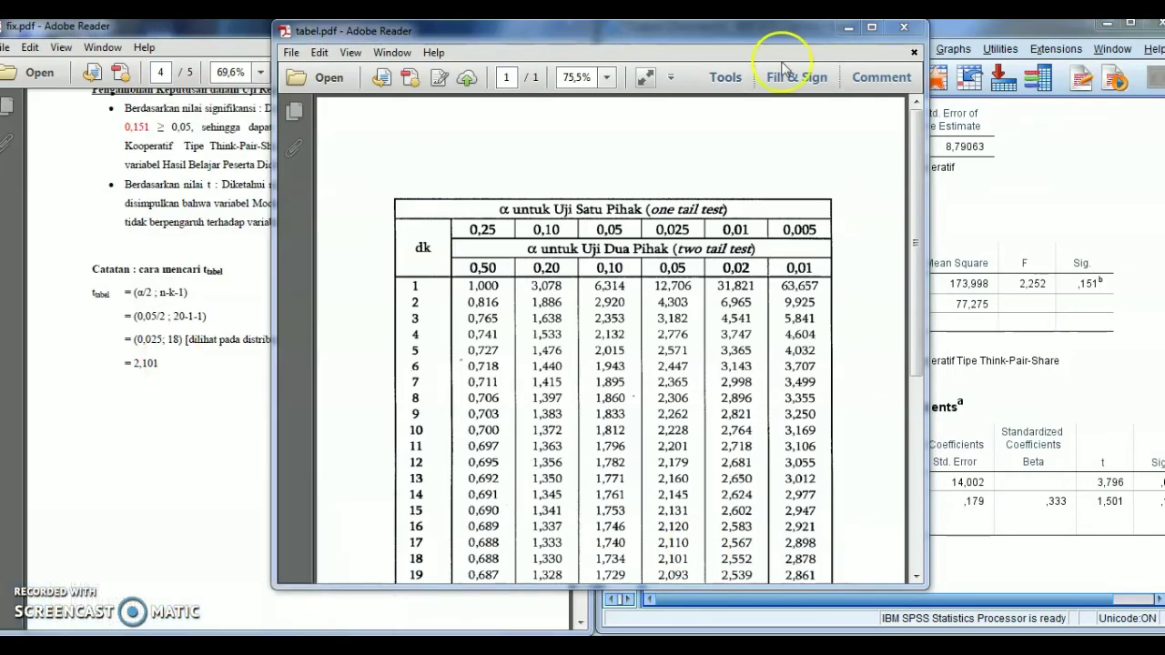
left_click(848, 31)
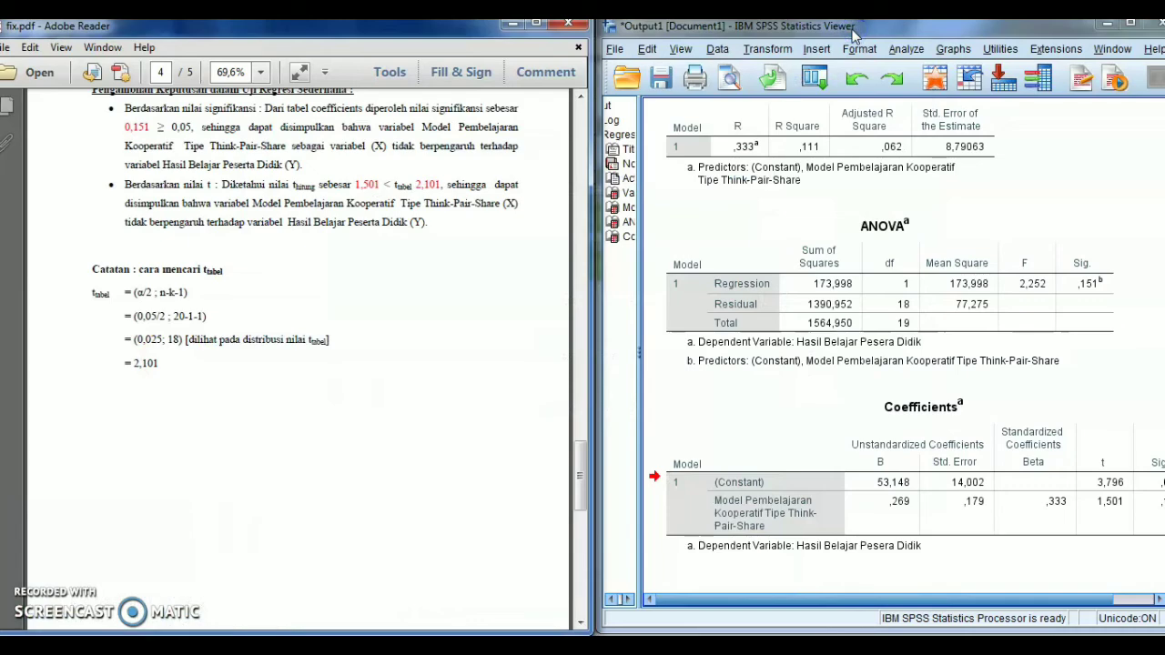
left_click_drag(581, 475, 580, 539)
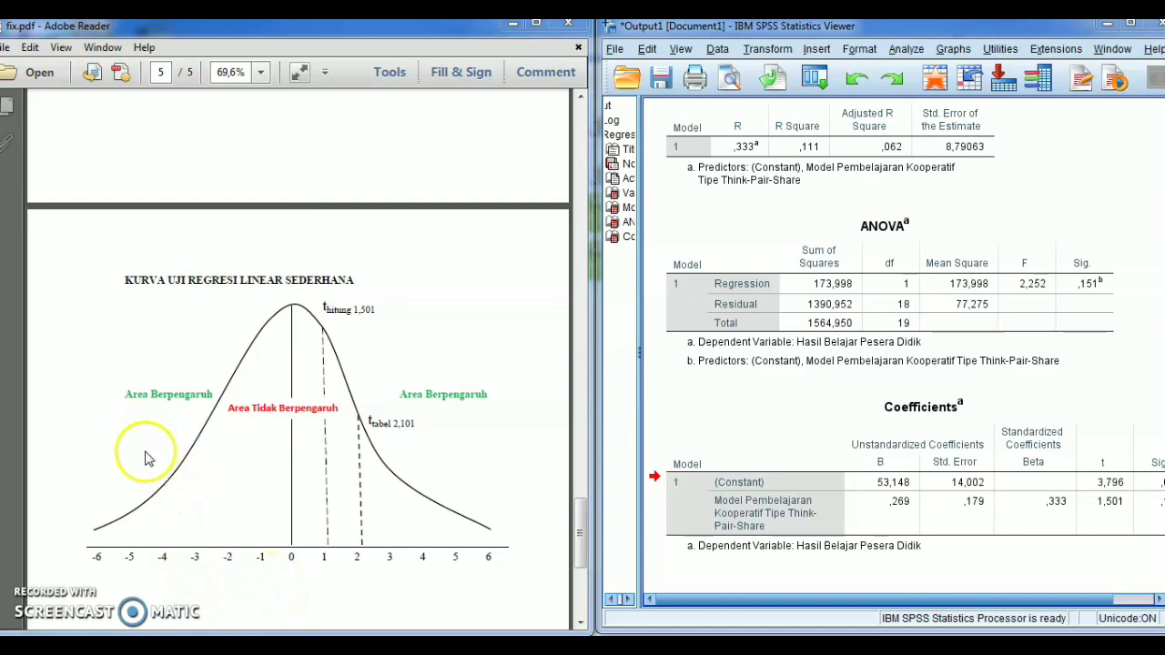
left_click(145, 458)
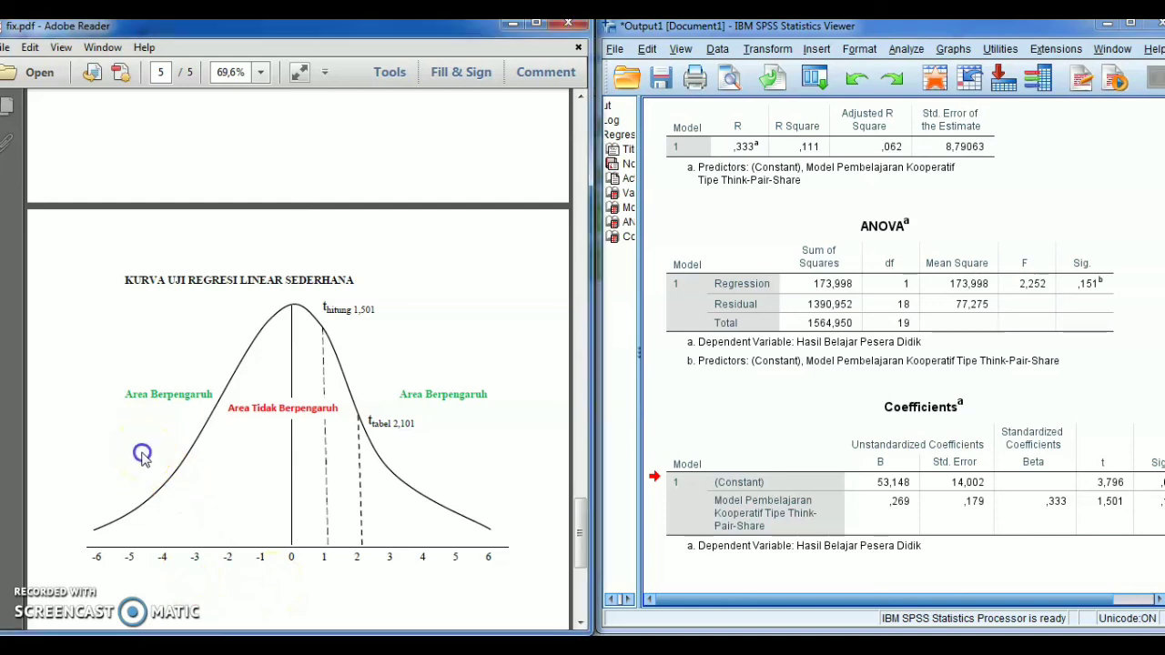